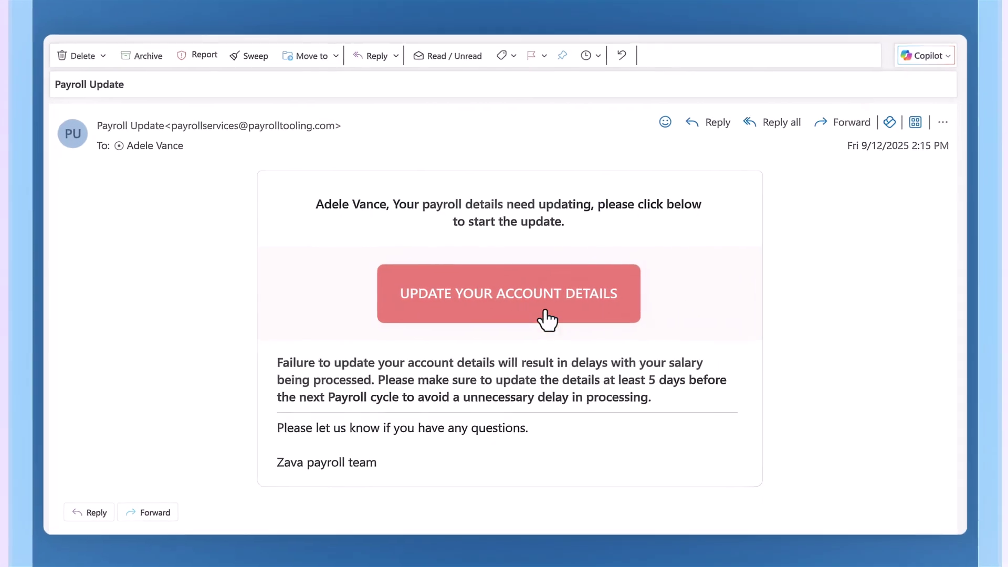
Follow the payroll email's update link and enter the user's e-mail address as the username
left_click(545, 312)
left_click(540, 294)
type("adelev@zava.com")
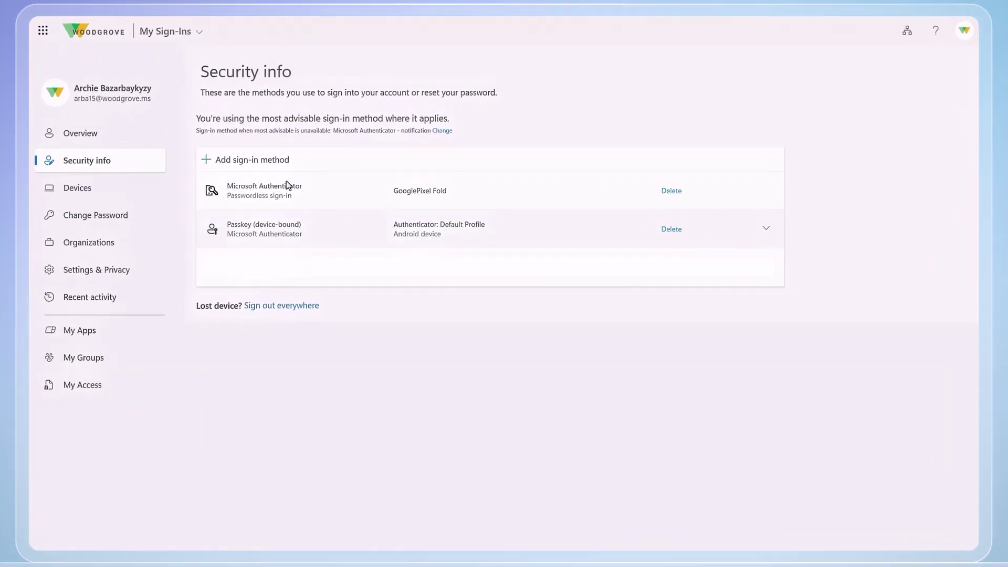
Add a new sign-in method of type Passkey
left_click(260, 159)
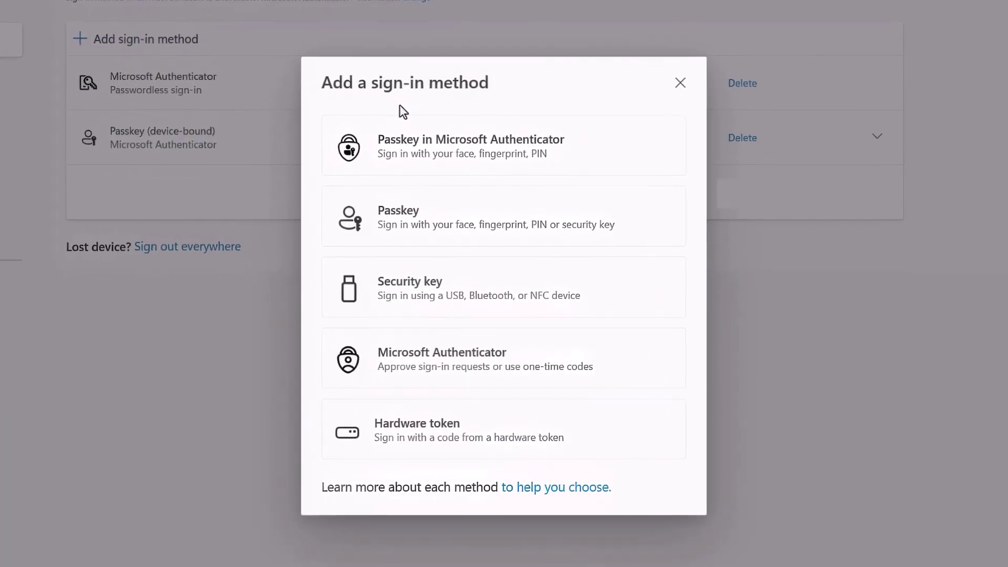
left_click(497, 231)
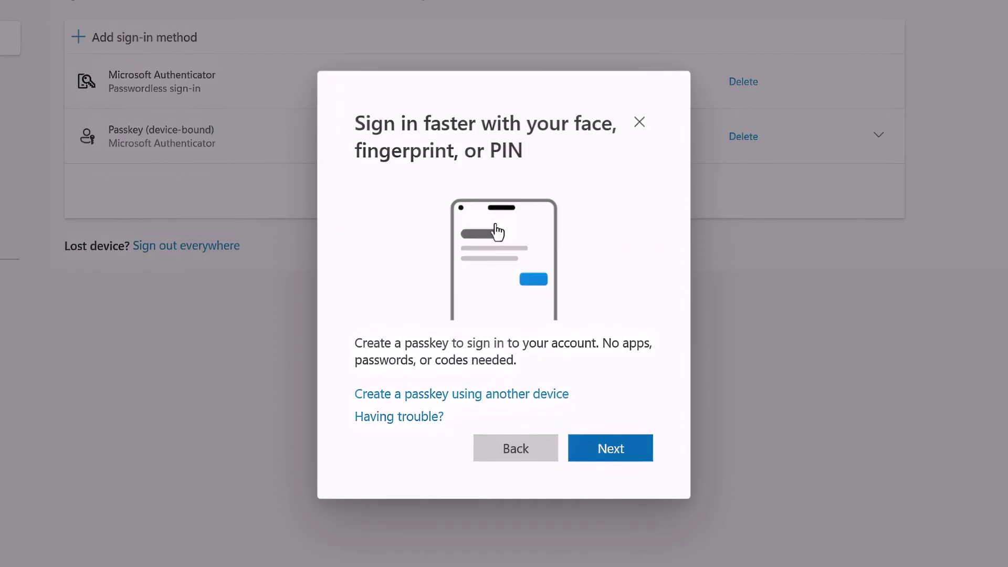
Choose to create the passkey on an iPhone, iPad, or Android device
left_click(532, 399)
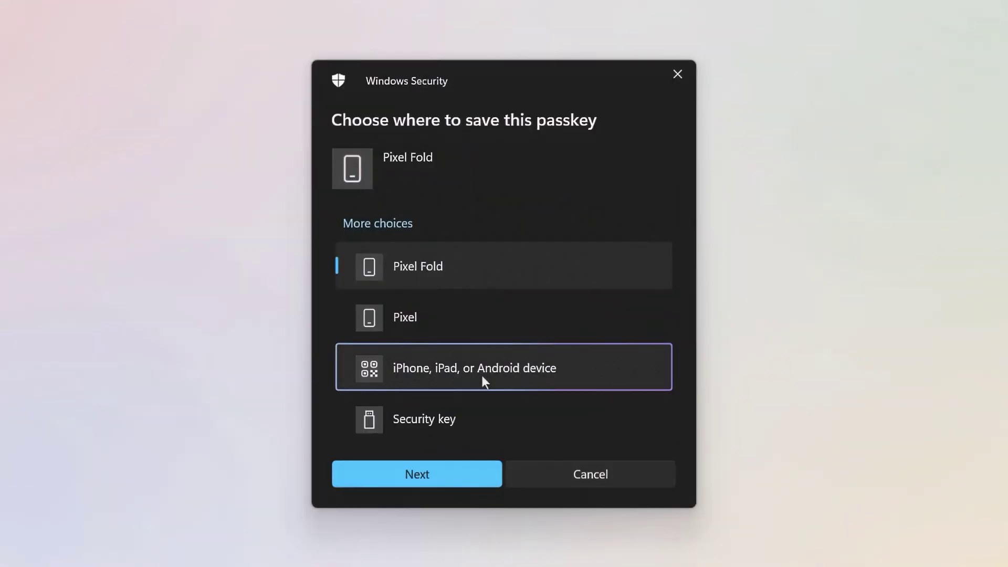
left_click(481, 376)
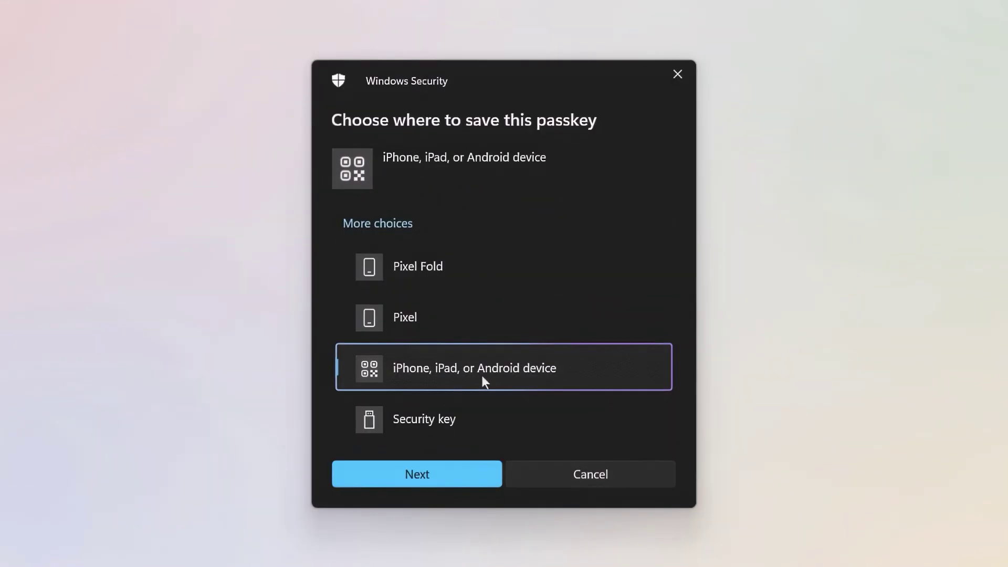
left_click(436, 477)
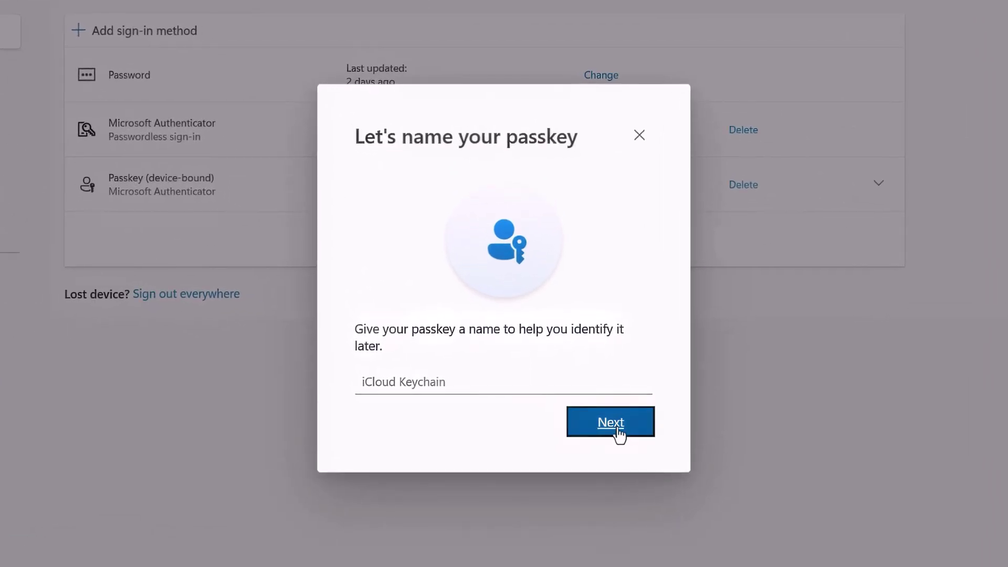
Keep the passkey name 'iCloud Keychain' and finish registering it
left_click(617, 431)
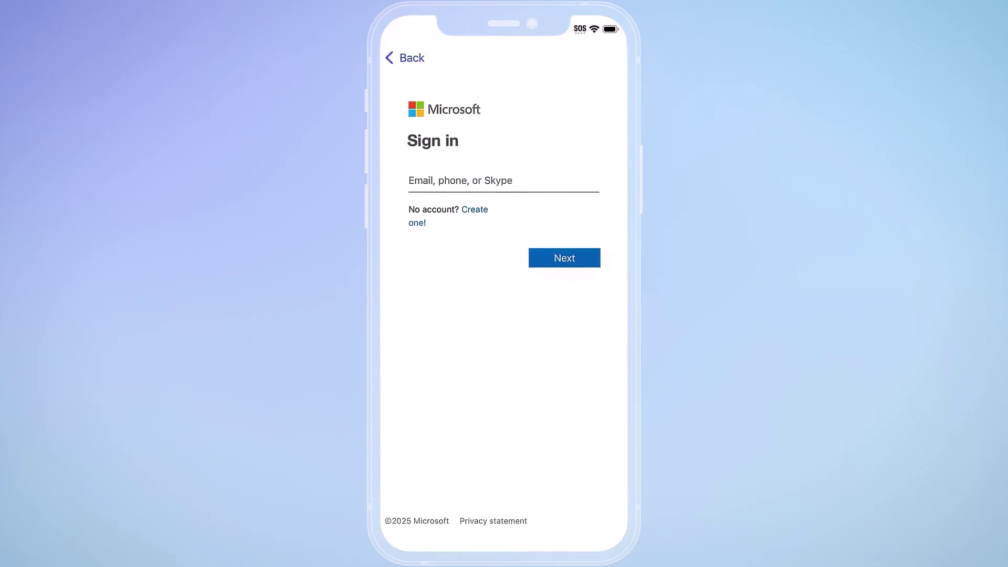
Sign in to Copilot on iOS with the work account's e-mail and passkey, then start a message
left_click(451, 181)
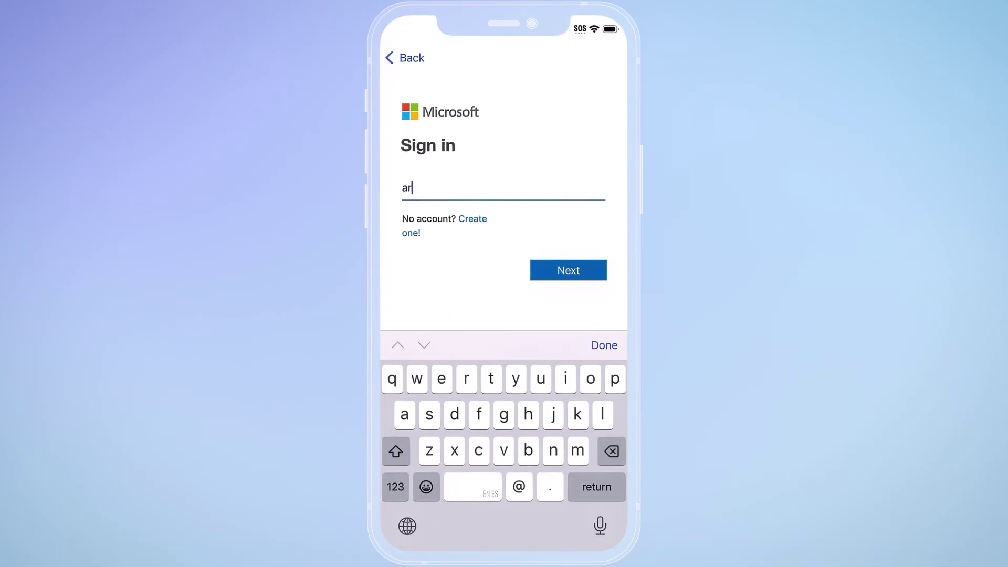
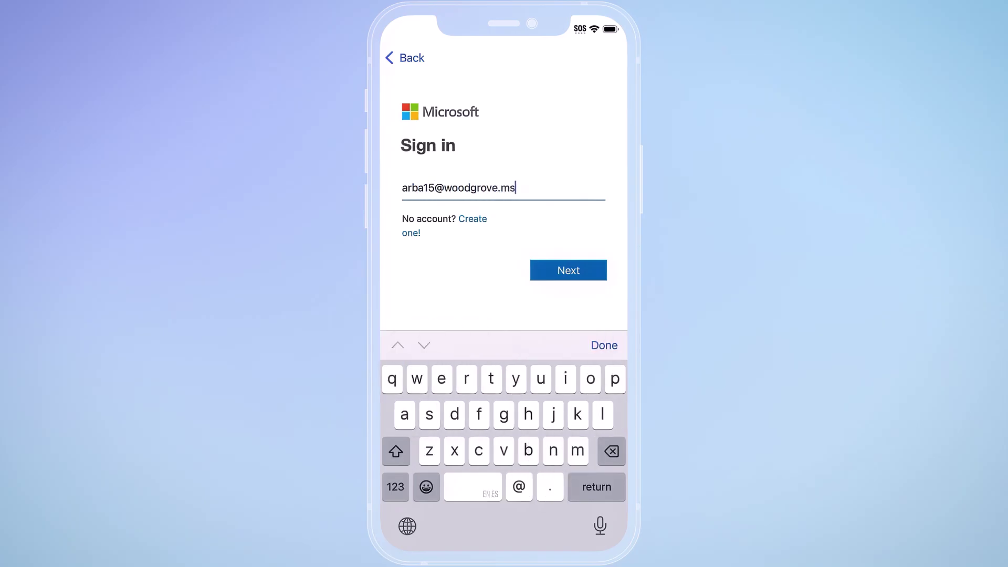
key("Return")
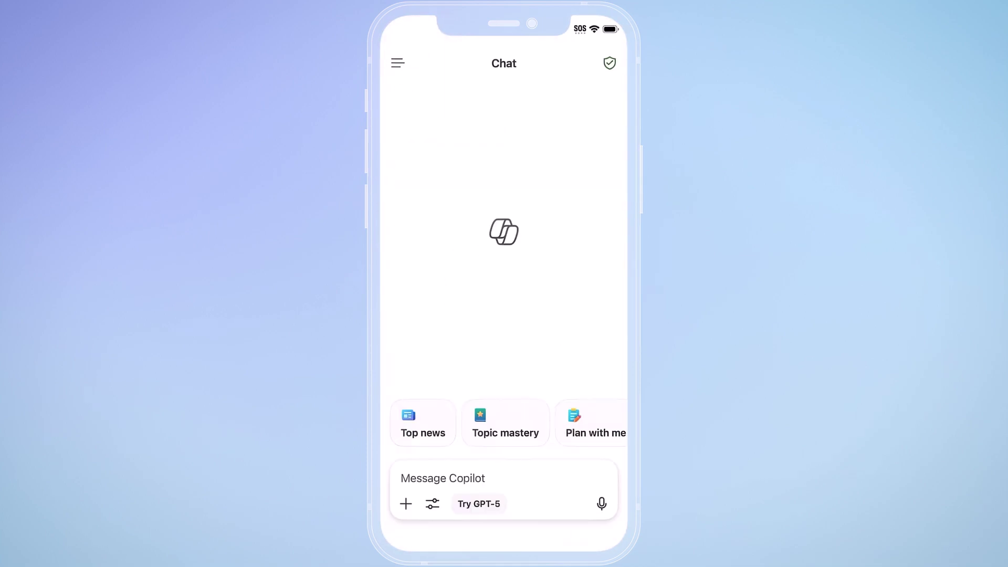
left_click(462, 478)
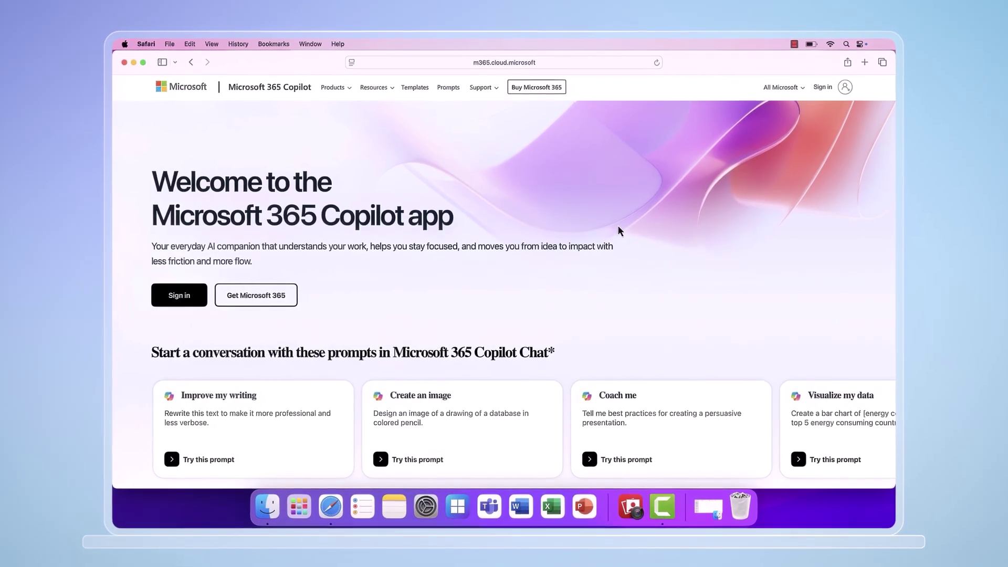
Sign in to Microsoft 365 Copilot in Safari by picking the work account and continuing to passkey verification
left_click(197, 298)
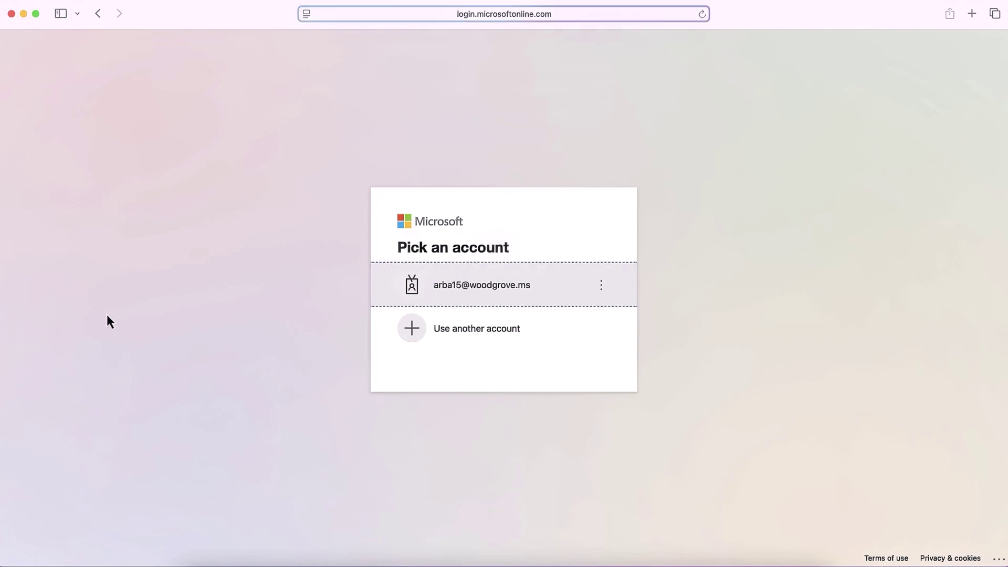
left_click(470, 282)
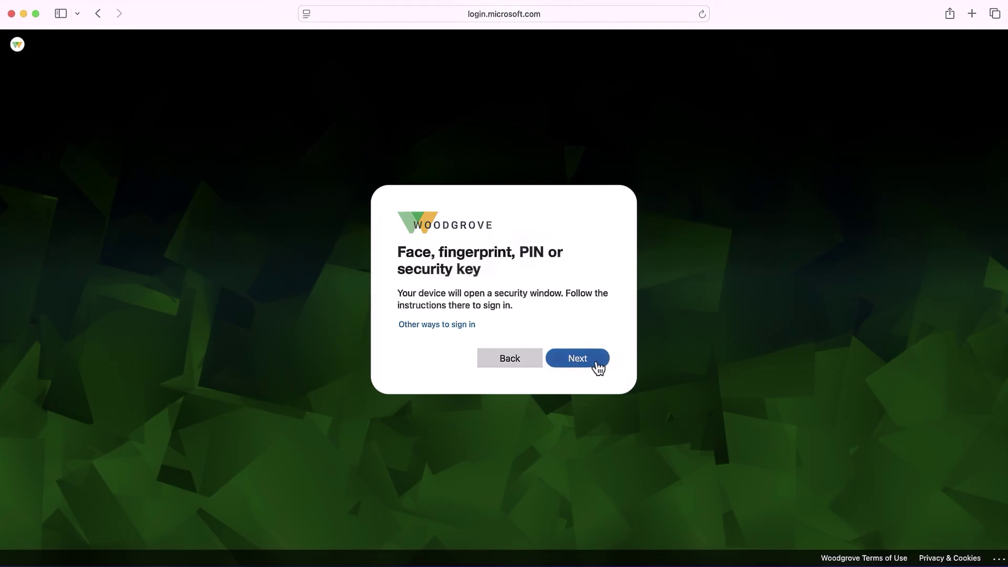
left_click(577, 358)
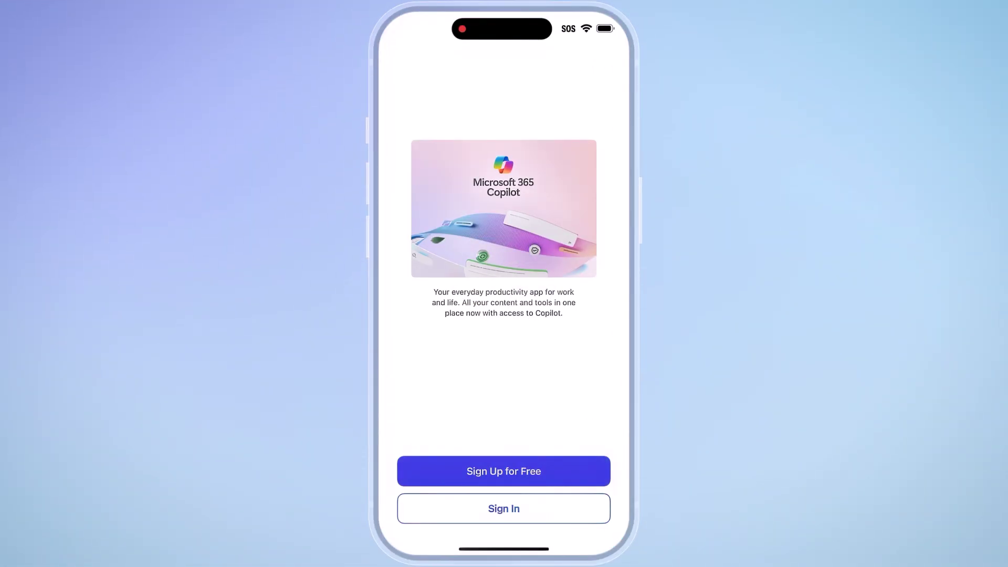
Sign in to the iOS Microsoft 365 Copilot app with the work e-mail, then confirm using the passkey
left_click(504, 508)
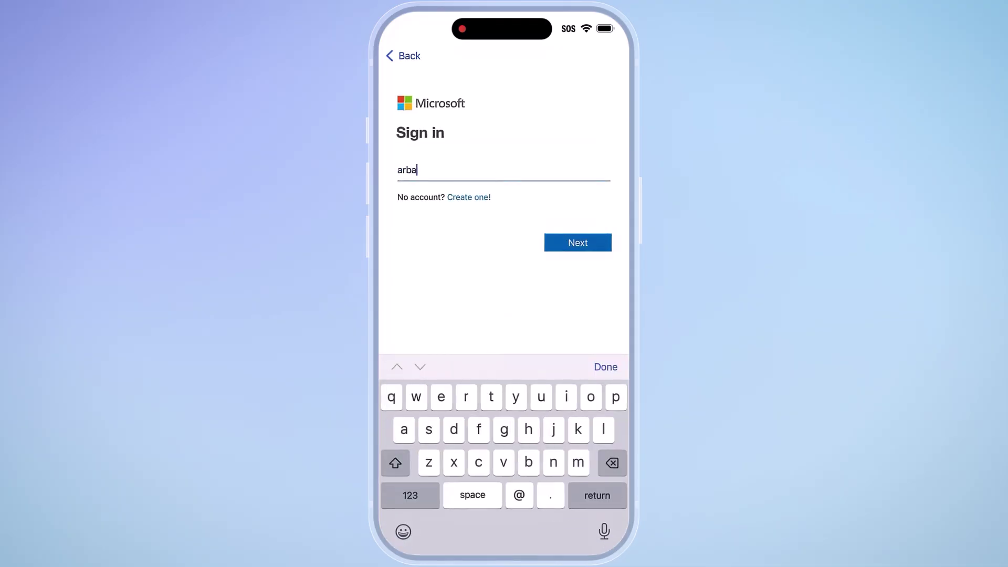
key("Return")
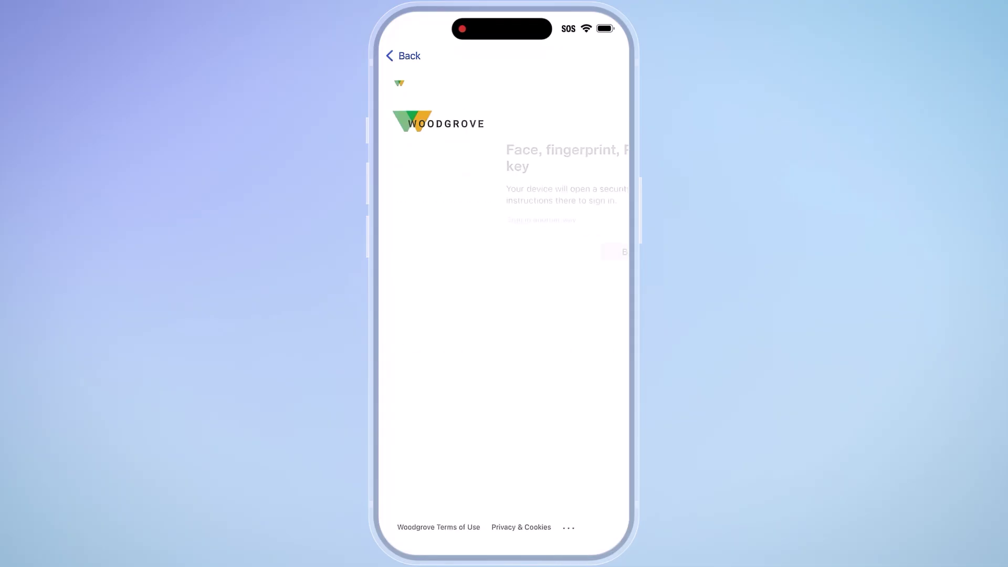
left_click(583, 251)
left_click(504, 484)
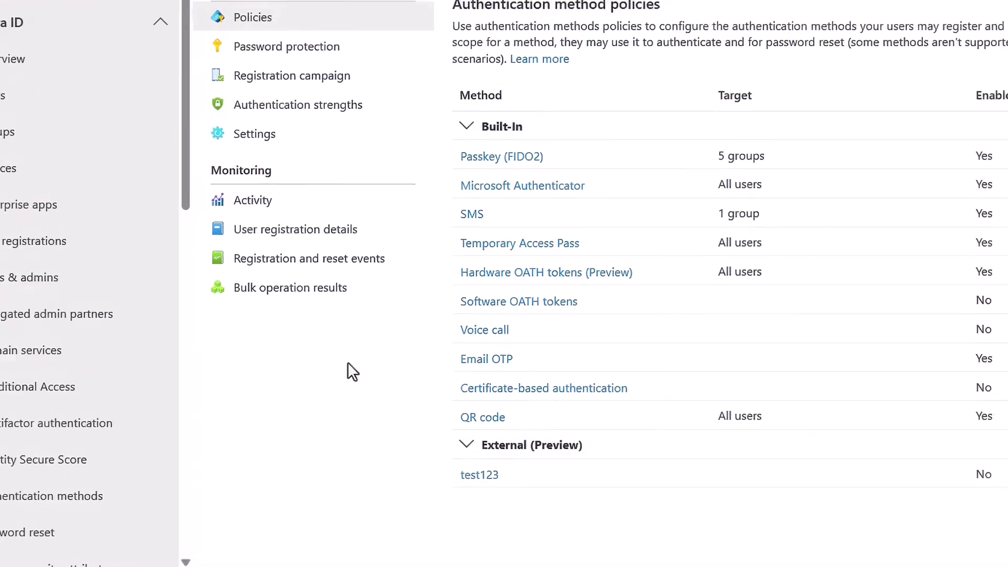
Open Passkey (FIDO2) settings and keep Default passkey profile assigned to All users
left_click(290, 294)
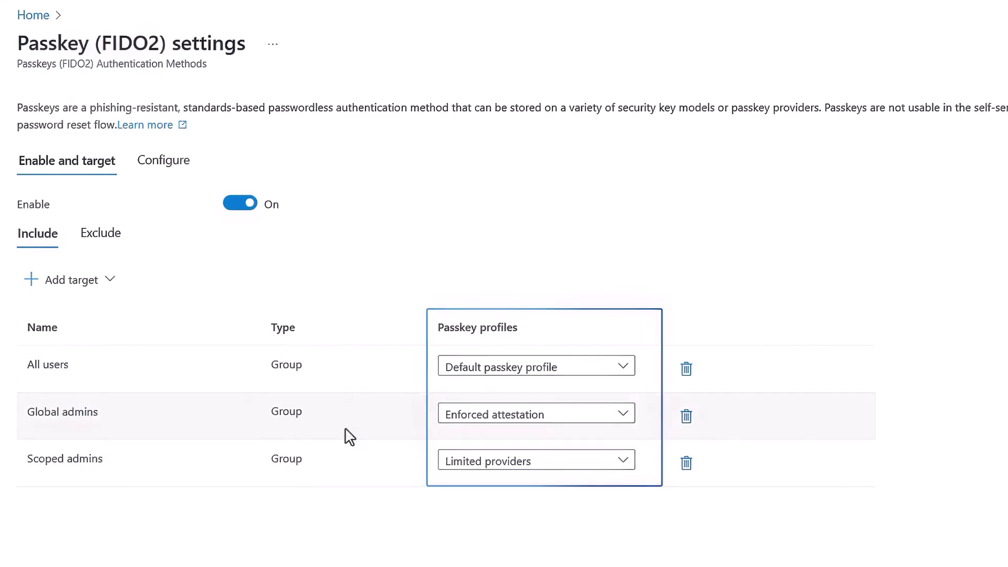
left_click(624, 369)
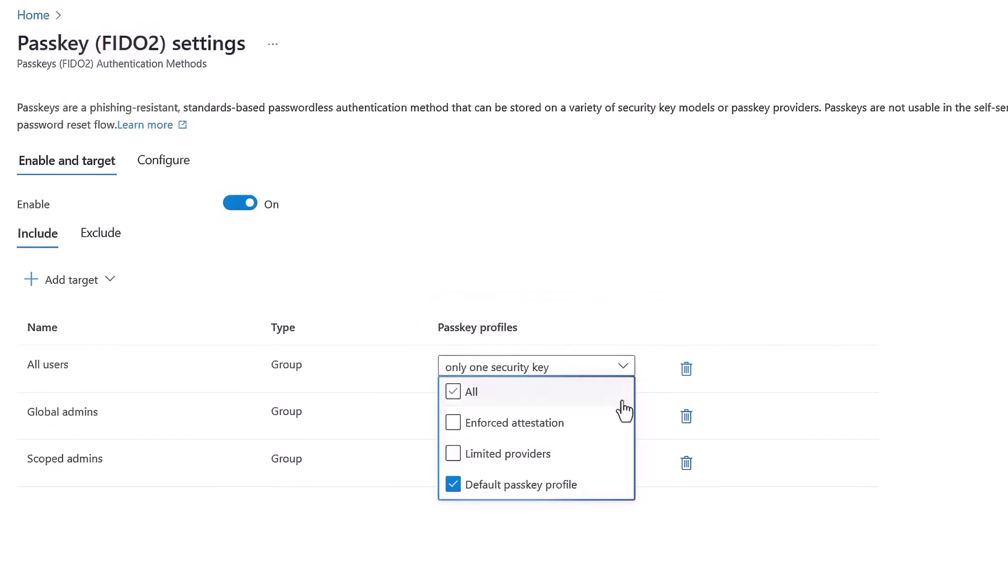
left_click(613, 524)
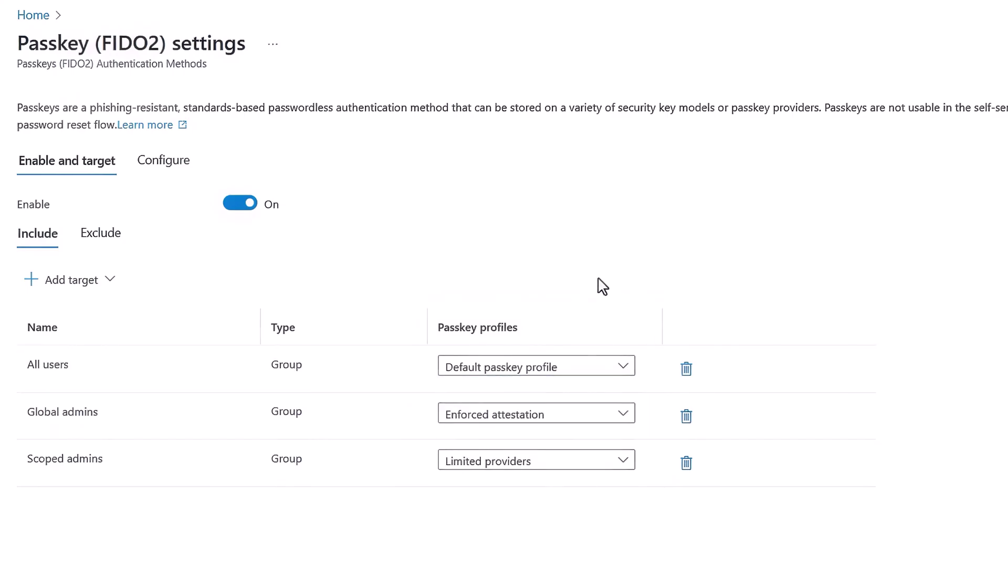
Open the Default passkey profile for editing and review its target passkey types
left_click(165, 160)
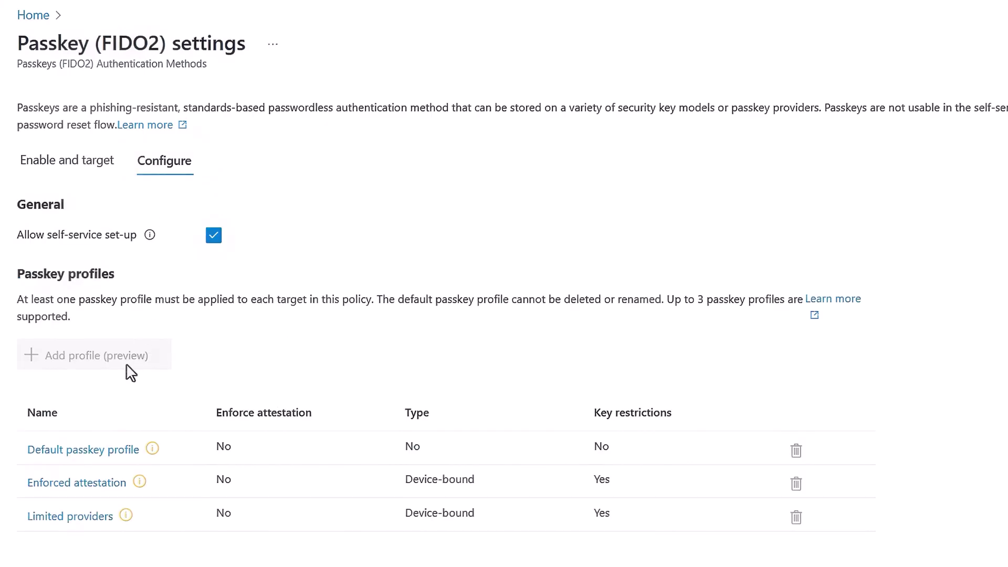
left_click(105, 449)
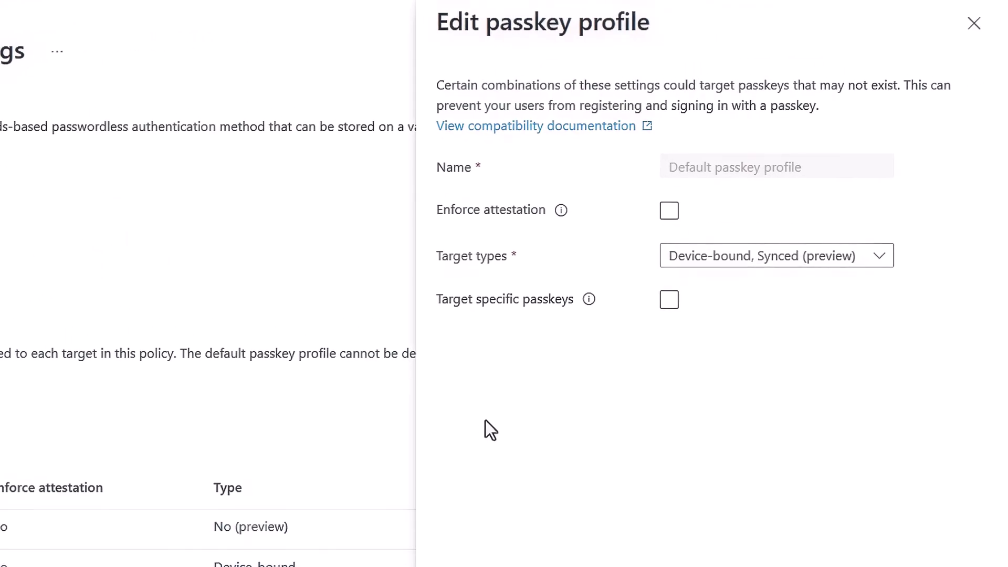
left_click(839, 263)
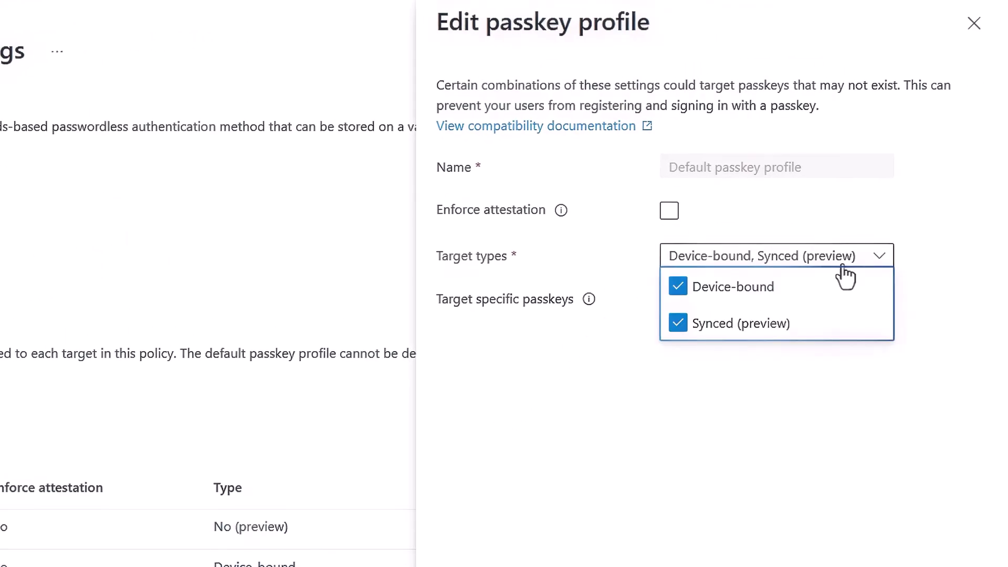
left_click(835, 260)
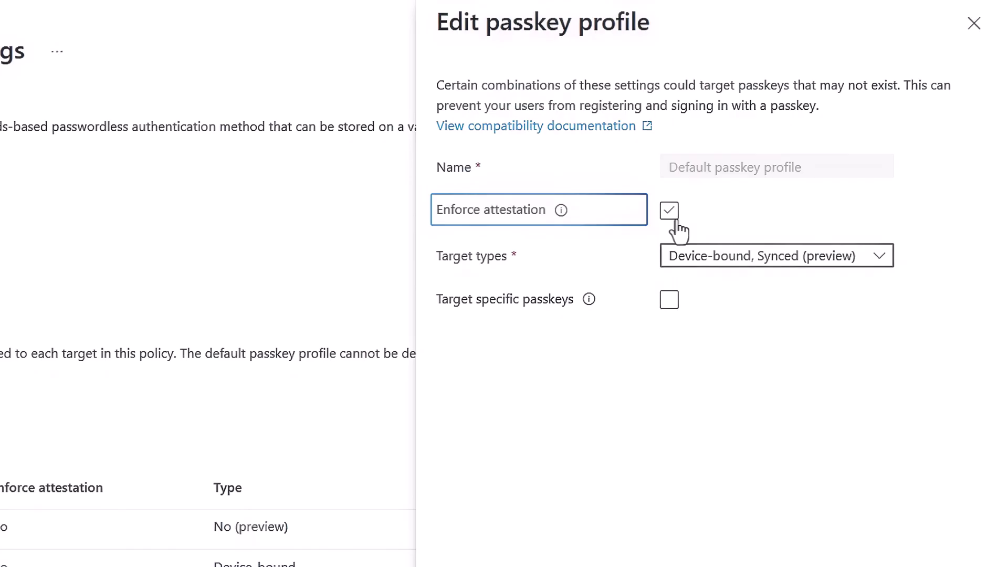
Leave attestation unenforced, add Synced (preview) to target types, and enable Target specific passkeys
left_click(678, 221)
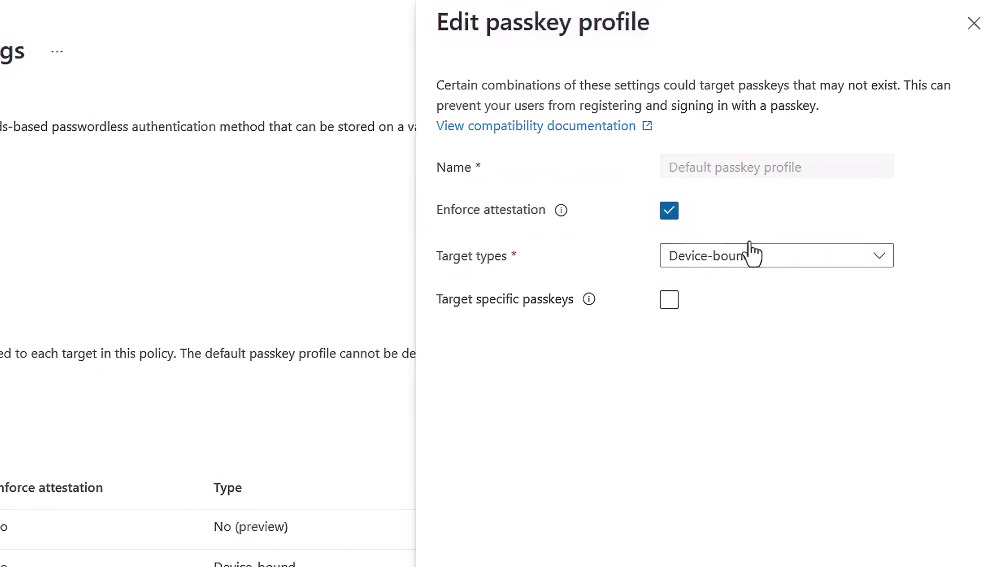
left_click(830, 271)
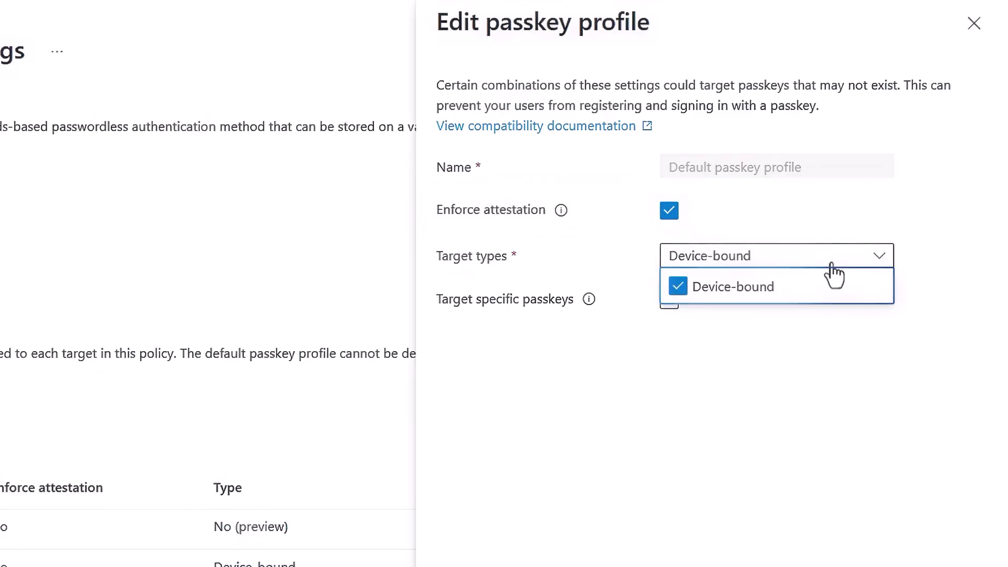
left_click(833, 265)
left_click(677, 221)
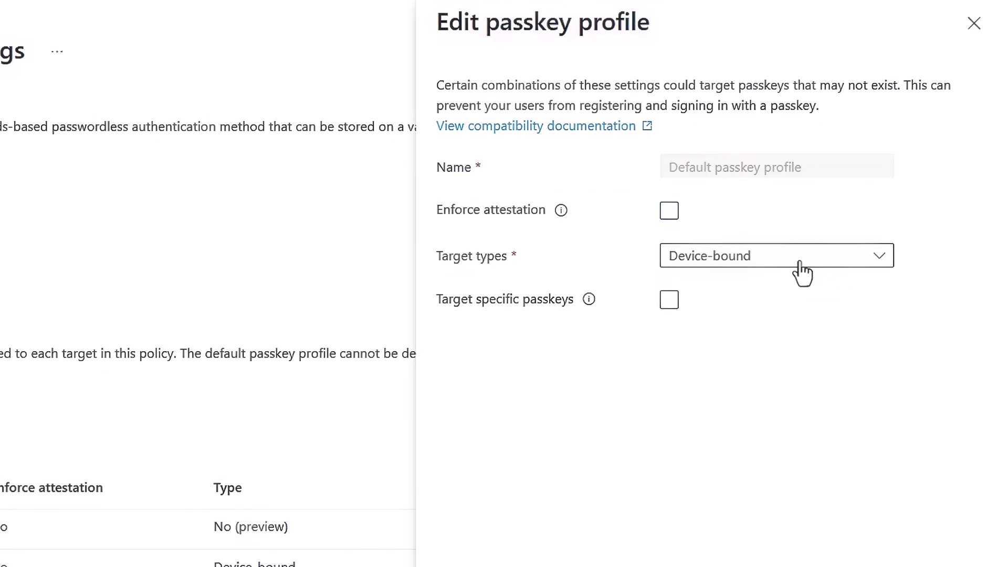
left_click(803, 269)
left_click(676, 331)
left_click(741, 234)
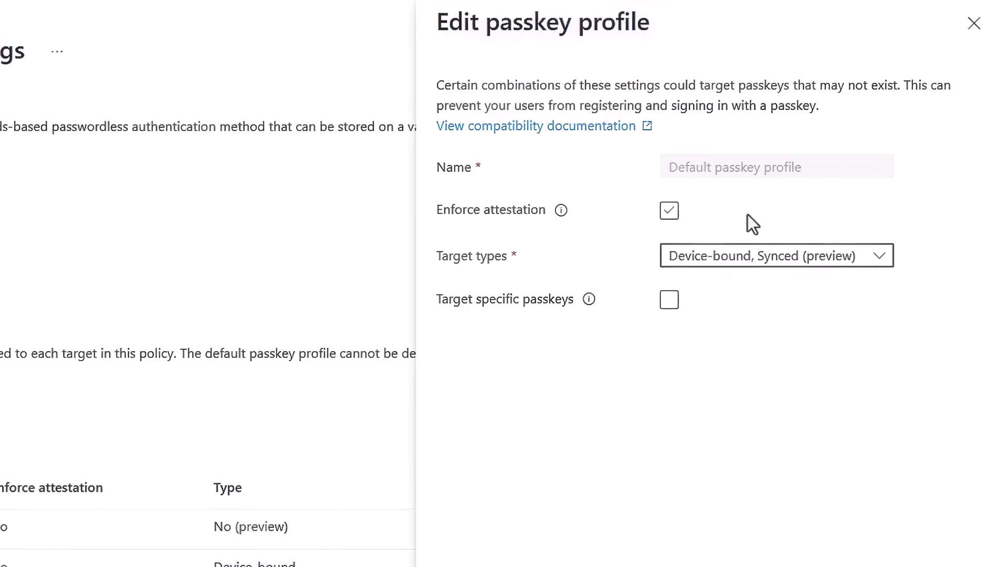
left_click(670, 300)
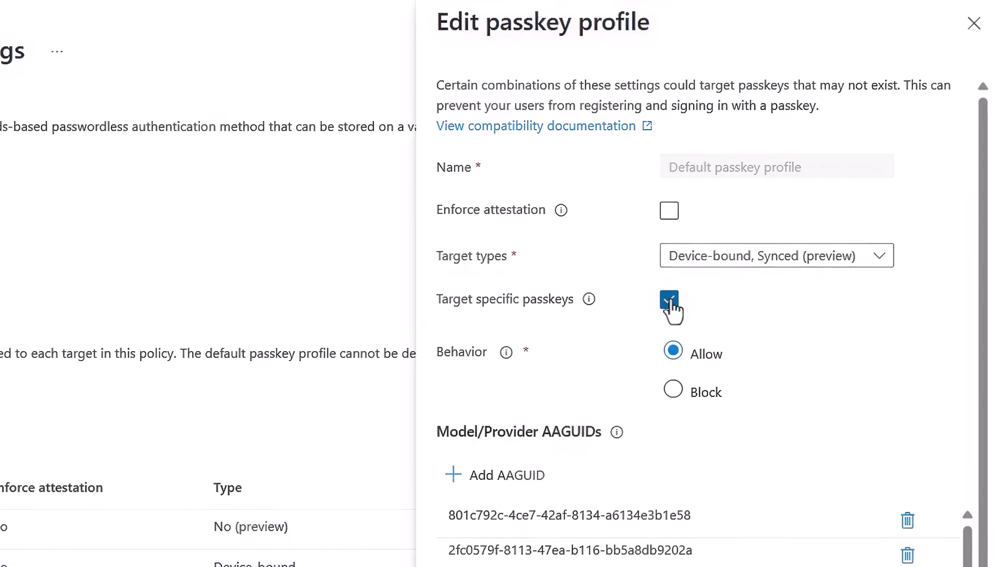
Review the Behavior and AAGUID options, then untick Target specific passkeys
left_click(729, 364)
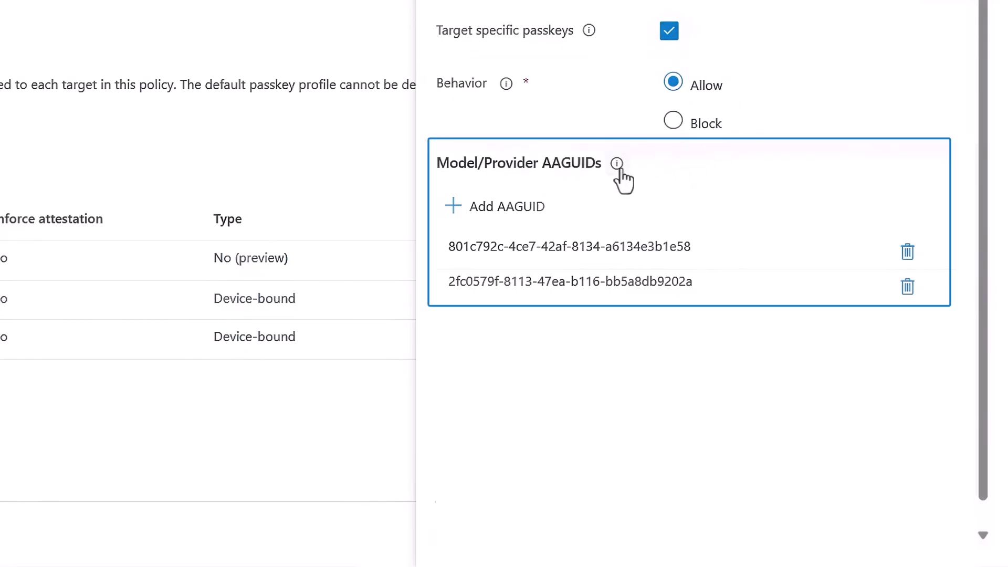
mouse_move(618, 164)
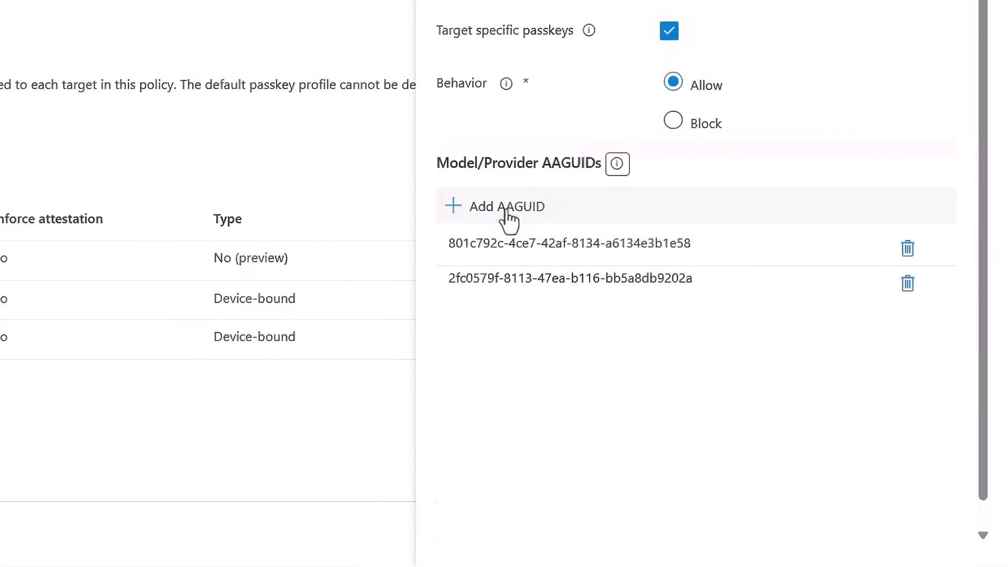
left_click(670, 33)
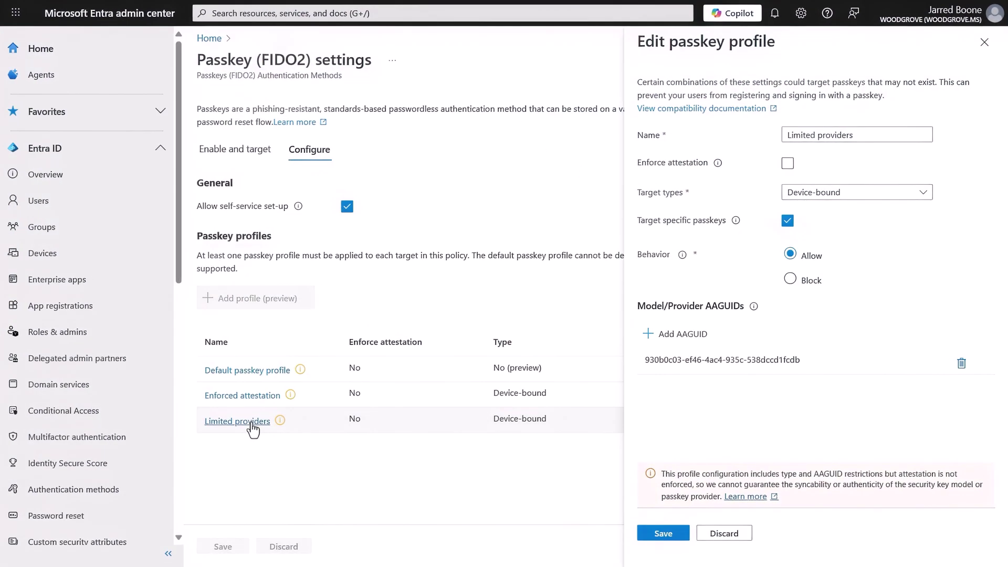
Confirm the Limited providers passkey profile targets only Device-bound passkeys
left_click(903, 221)
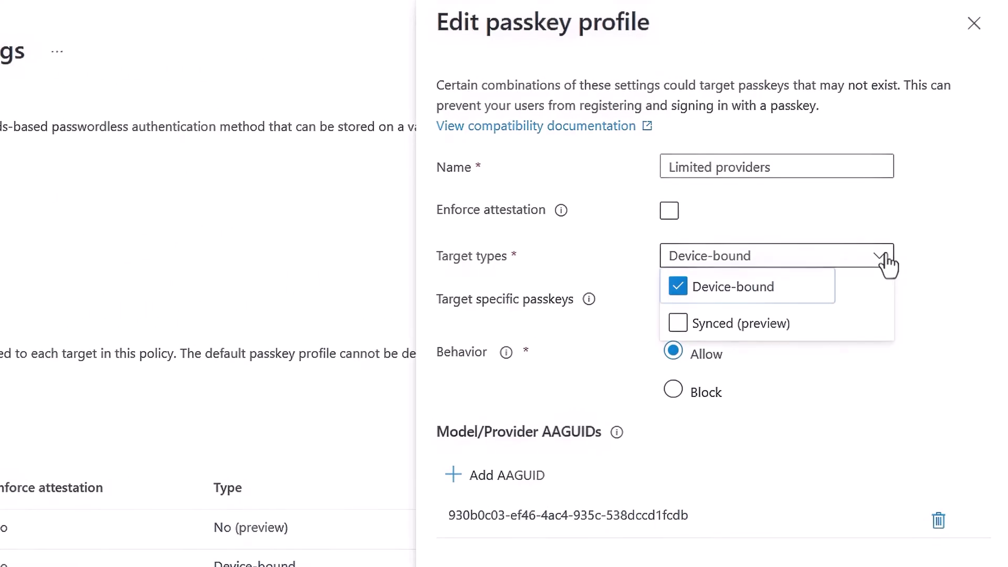
left_click(887, 261)
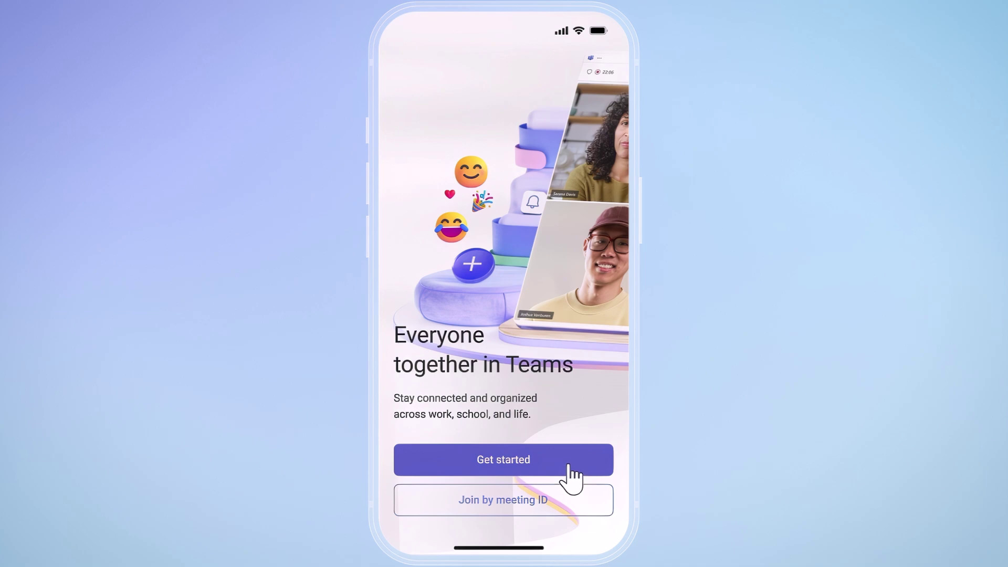
Enter the work account e-mail in Teams, then choose Other ways to sign in and Recover your account
left_click(568, 465)
type("alice88@contoso.com")
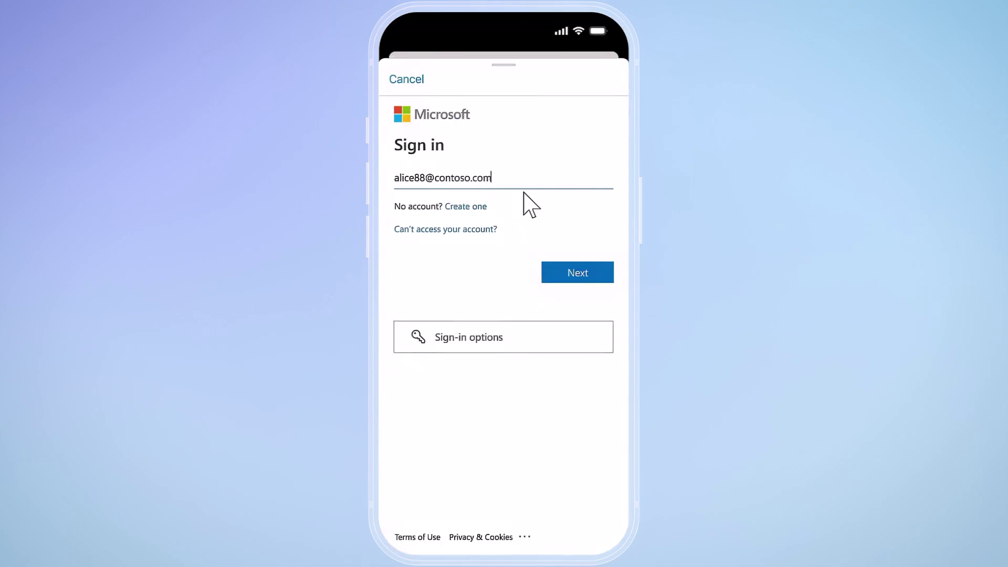
left_click(583, 279)
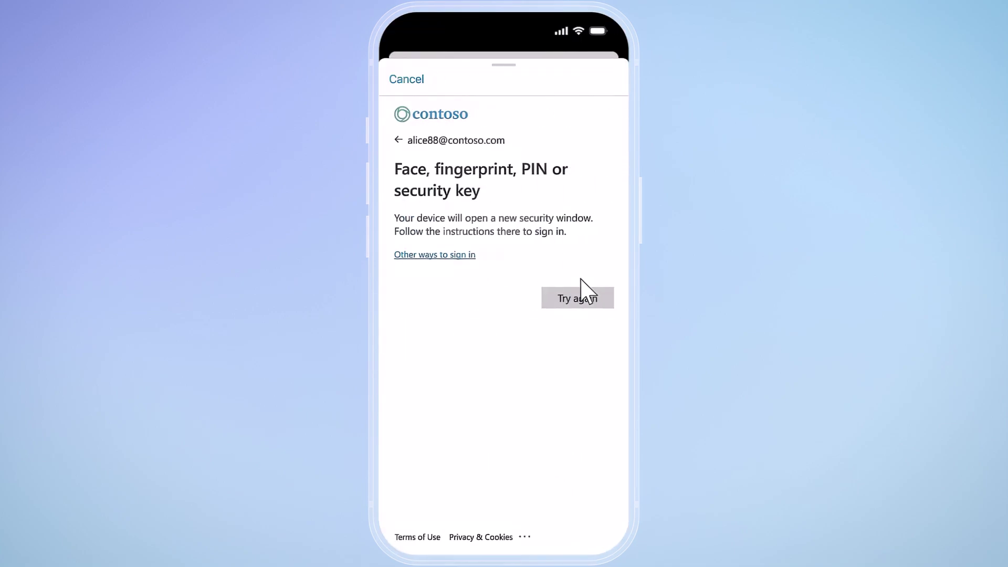
left_click(427, 254)
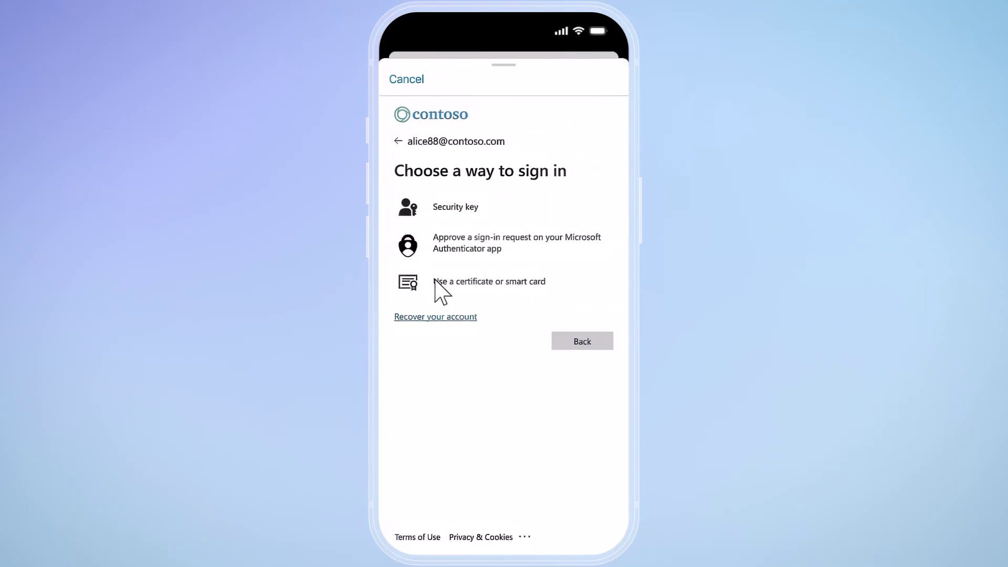
left_click(439, 321)
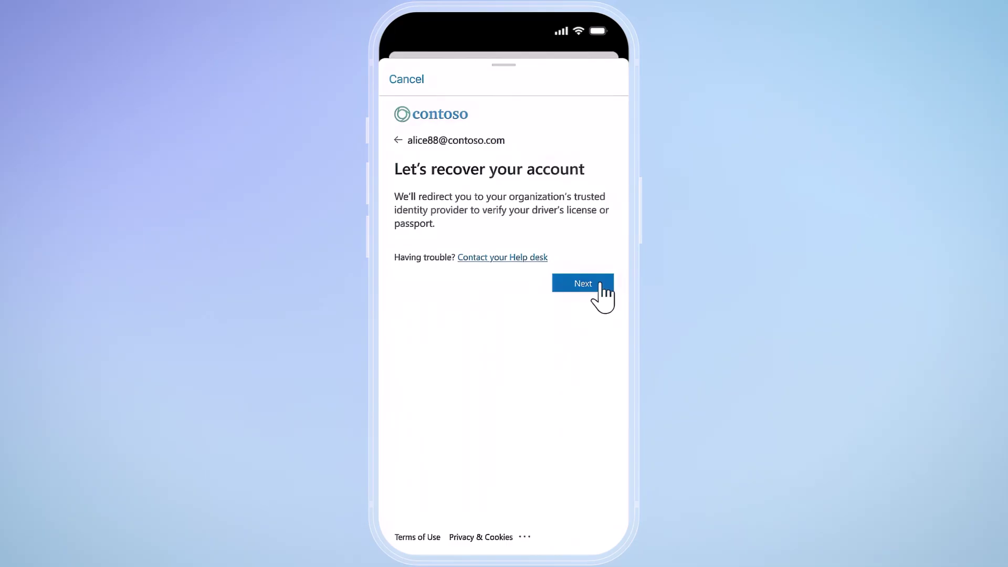
Verify identity in TrueIdentity with a United States driver's license scan and selfie to get a Government ID
left_click(599, 284)
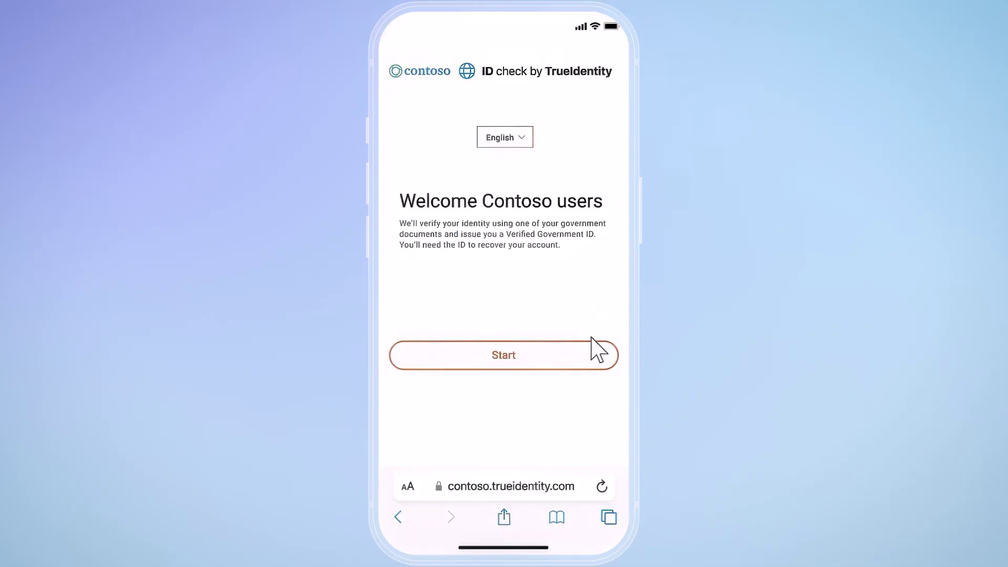
left_click(593, 362)
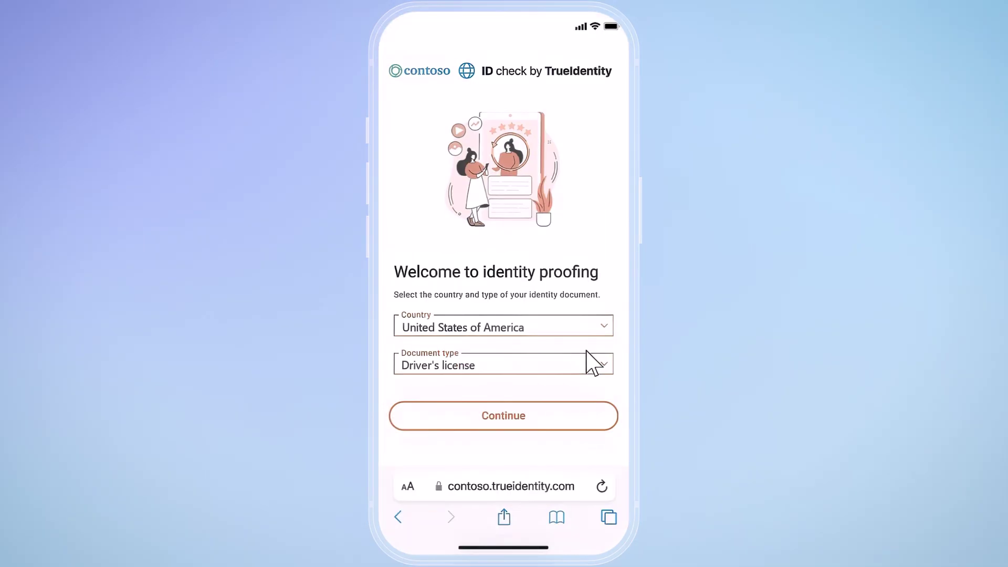
left_click(577, 415)
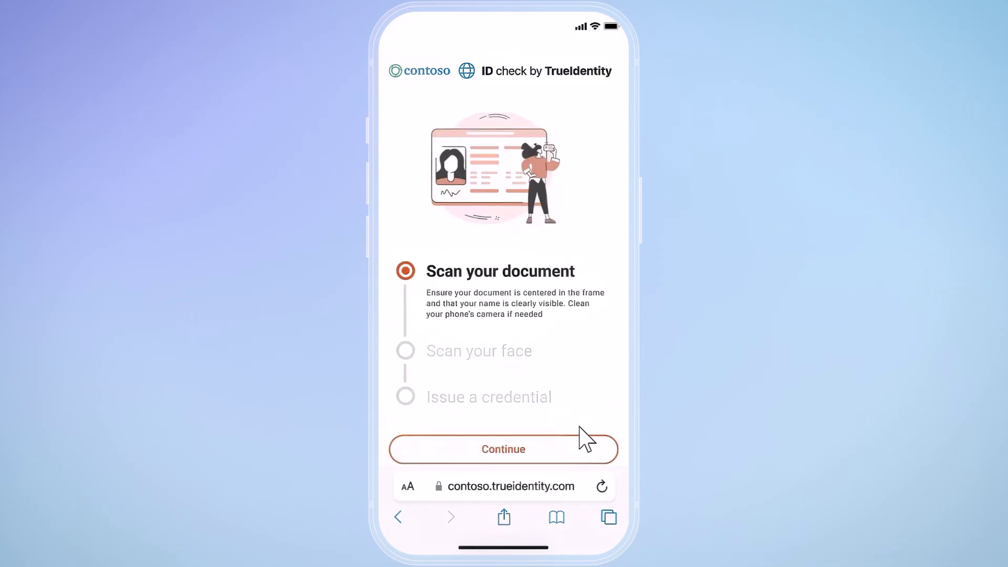
left_click(577, 439)
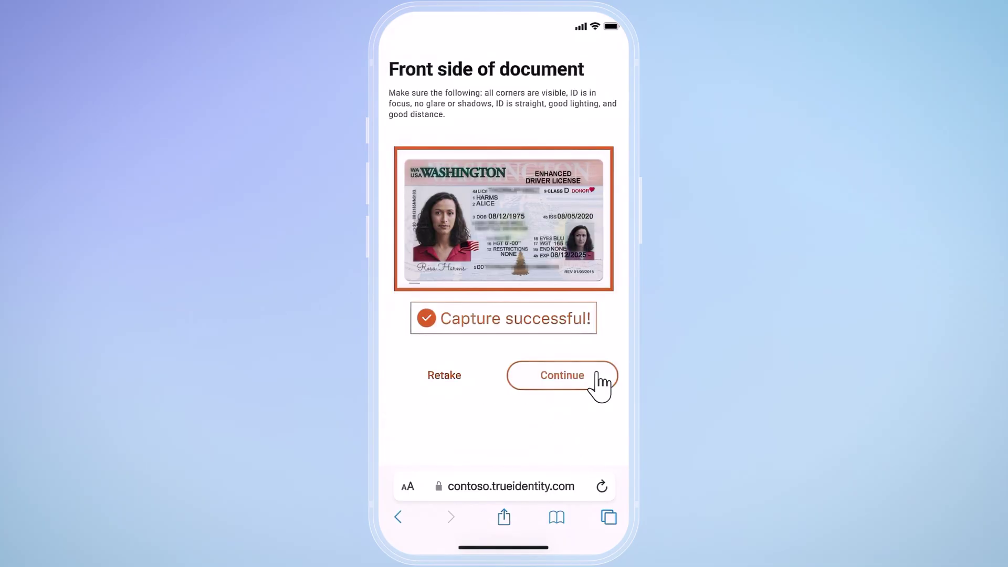
left_click(600, 382)
left_click(599, 382)
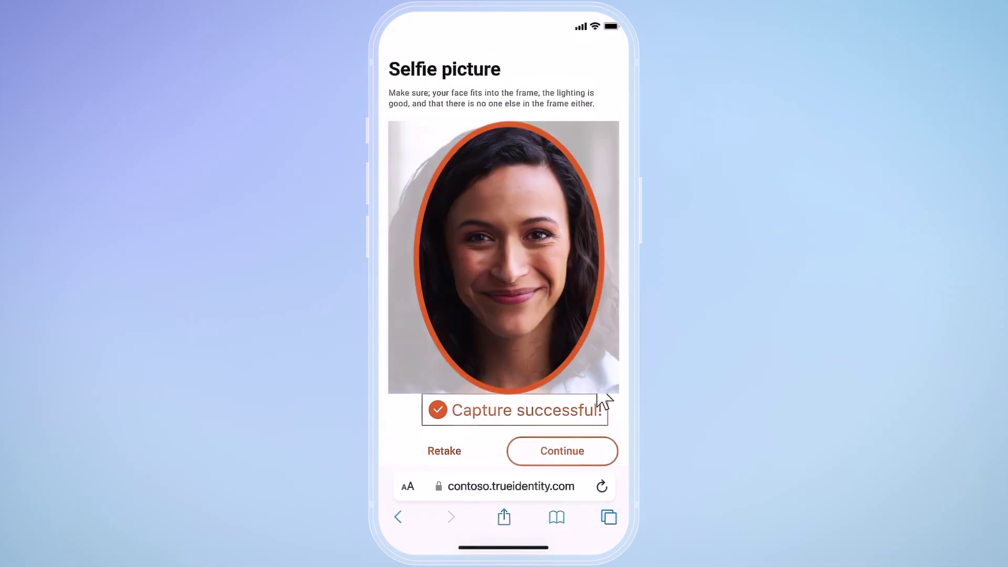
left_click(589, 451)
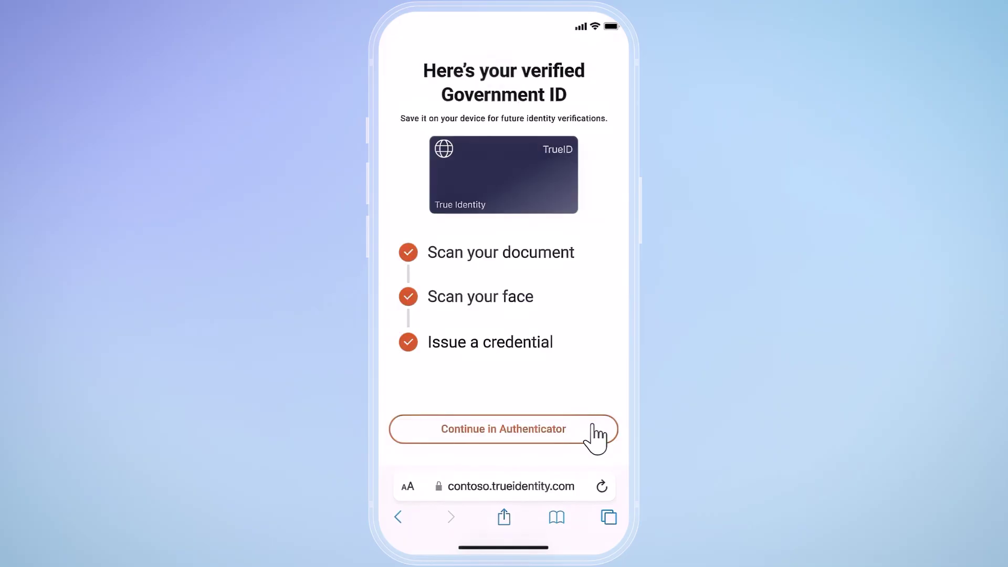
left_click(591, 427)
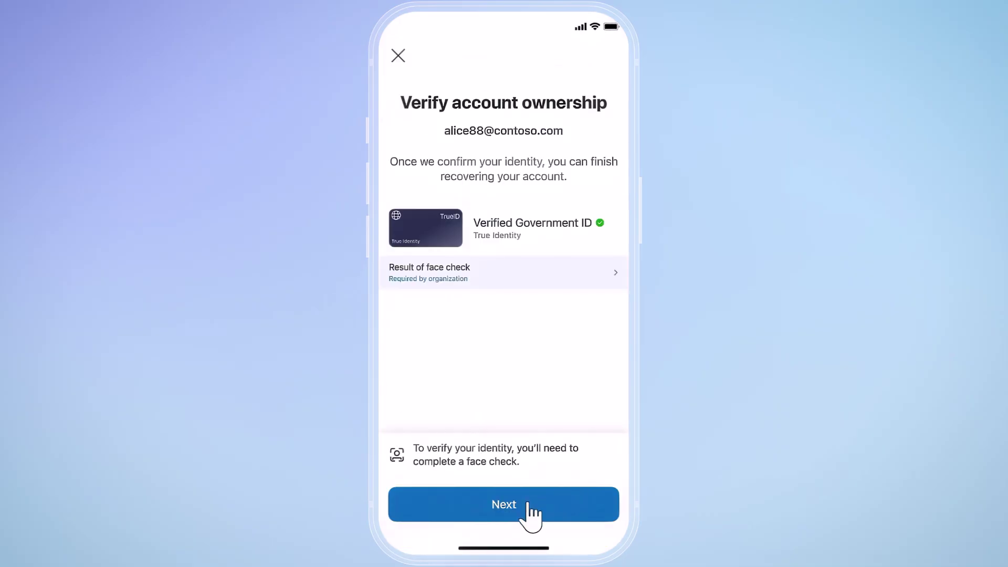
Present the verified Government ID on Verify account ownership and start the face check
left_click(532, 512)
left_click(582, 513)
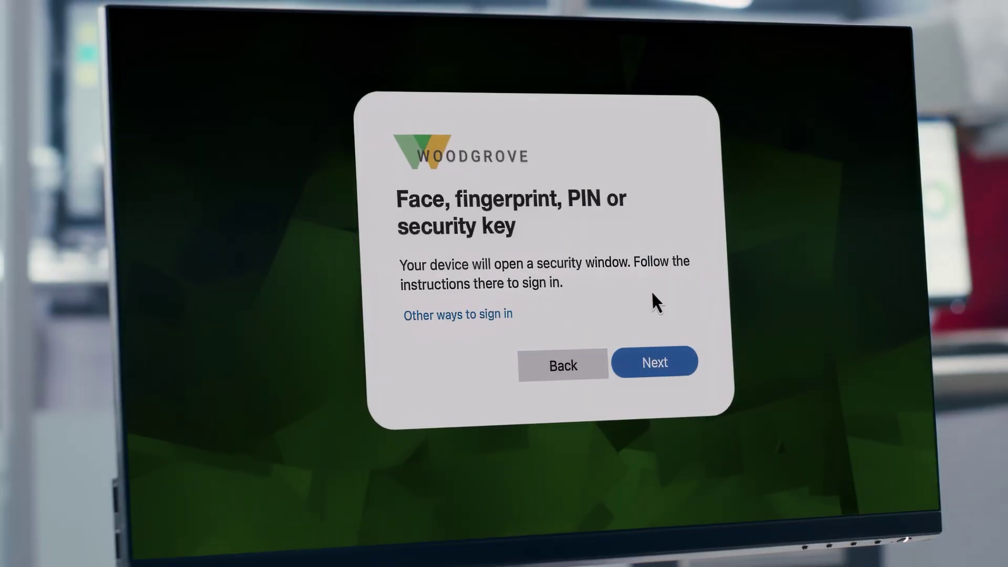
Sign back in using the Touch ID passkey
left_click(676, 371)
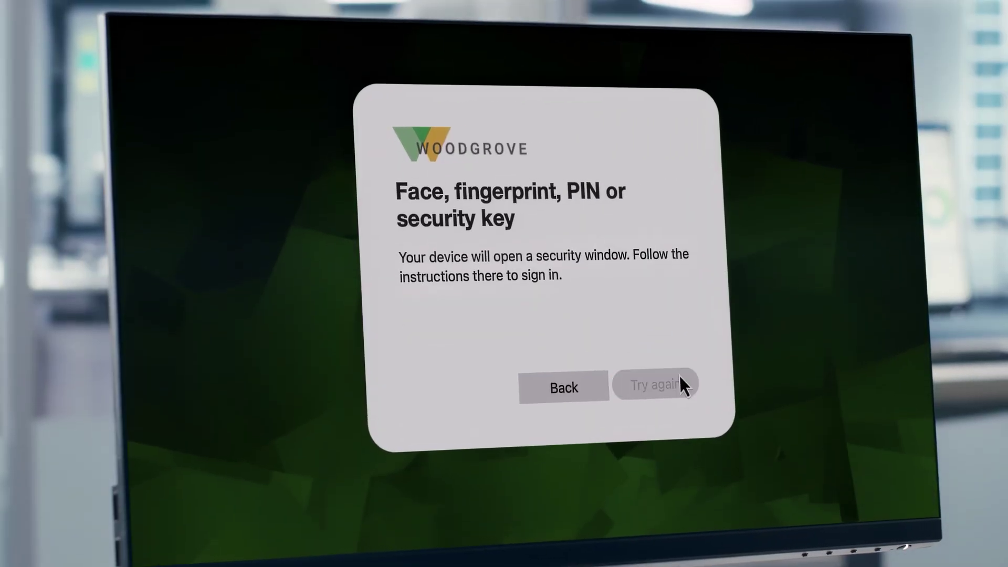